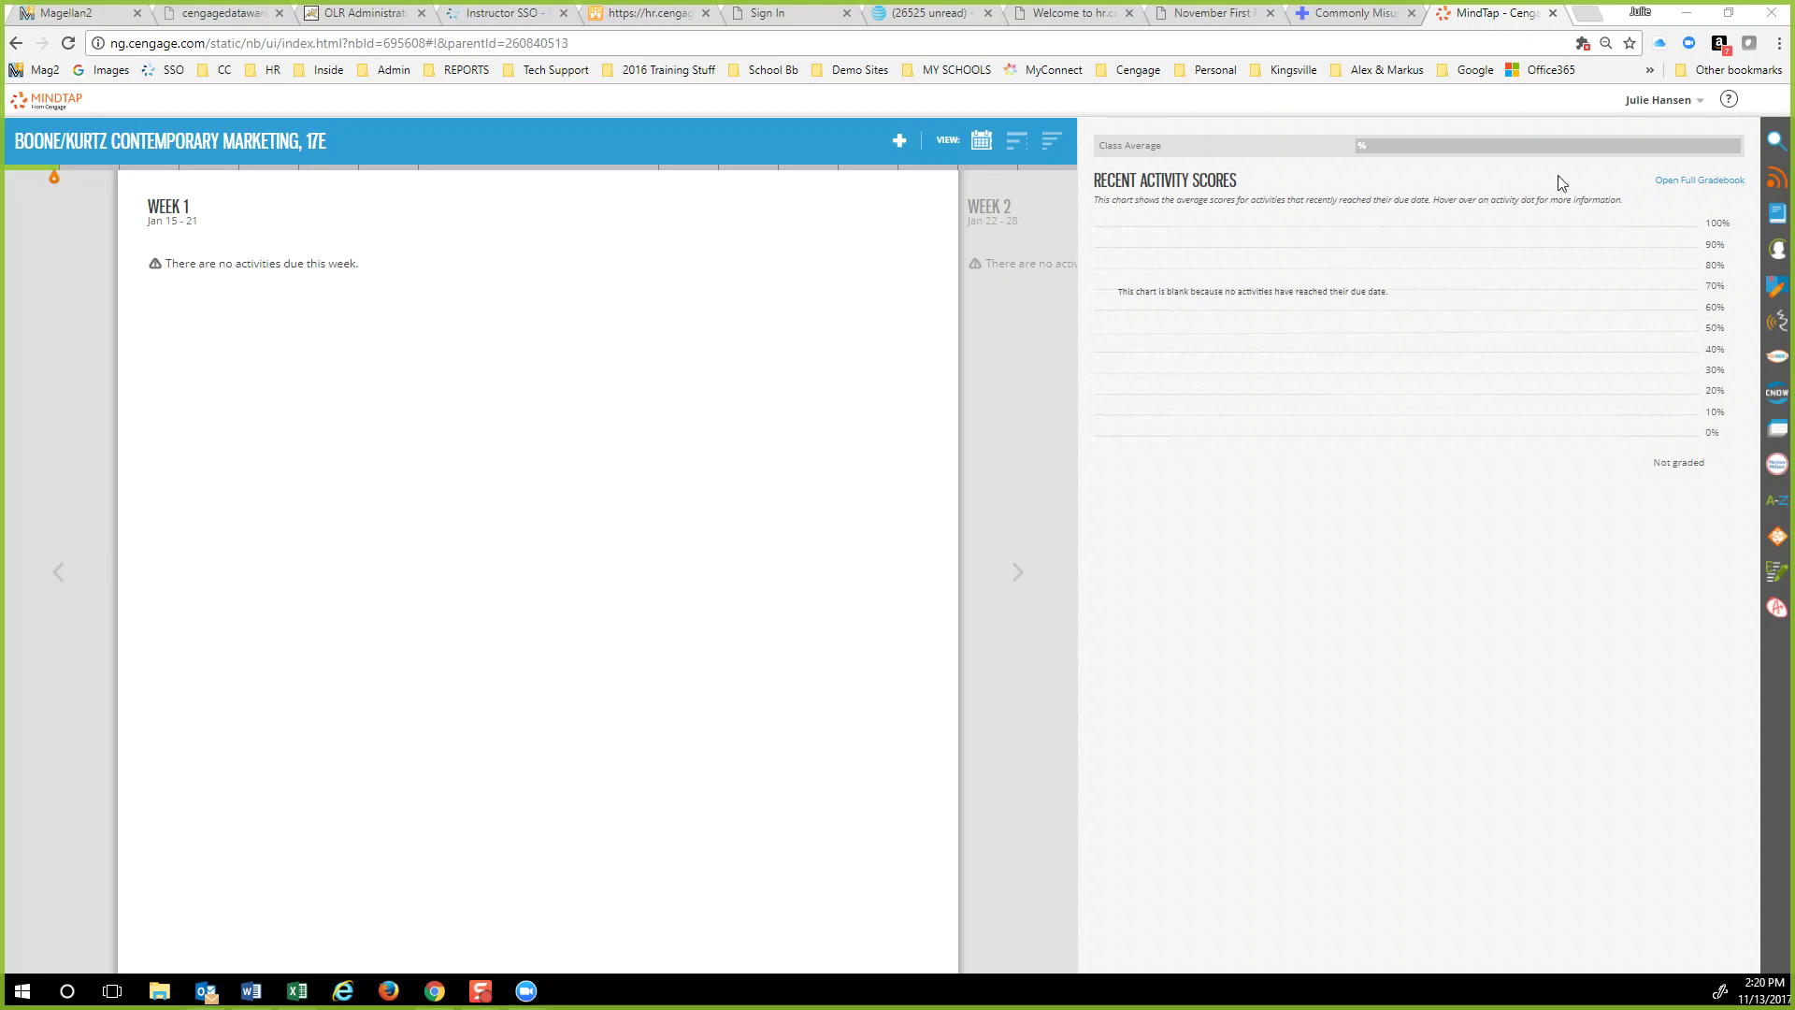
- Launch the course in the new MindTap dashboard from the account menu, with editing on
click(1643, 105)
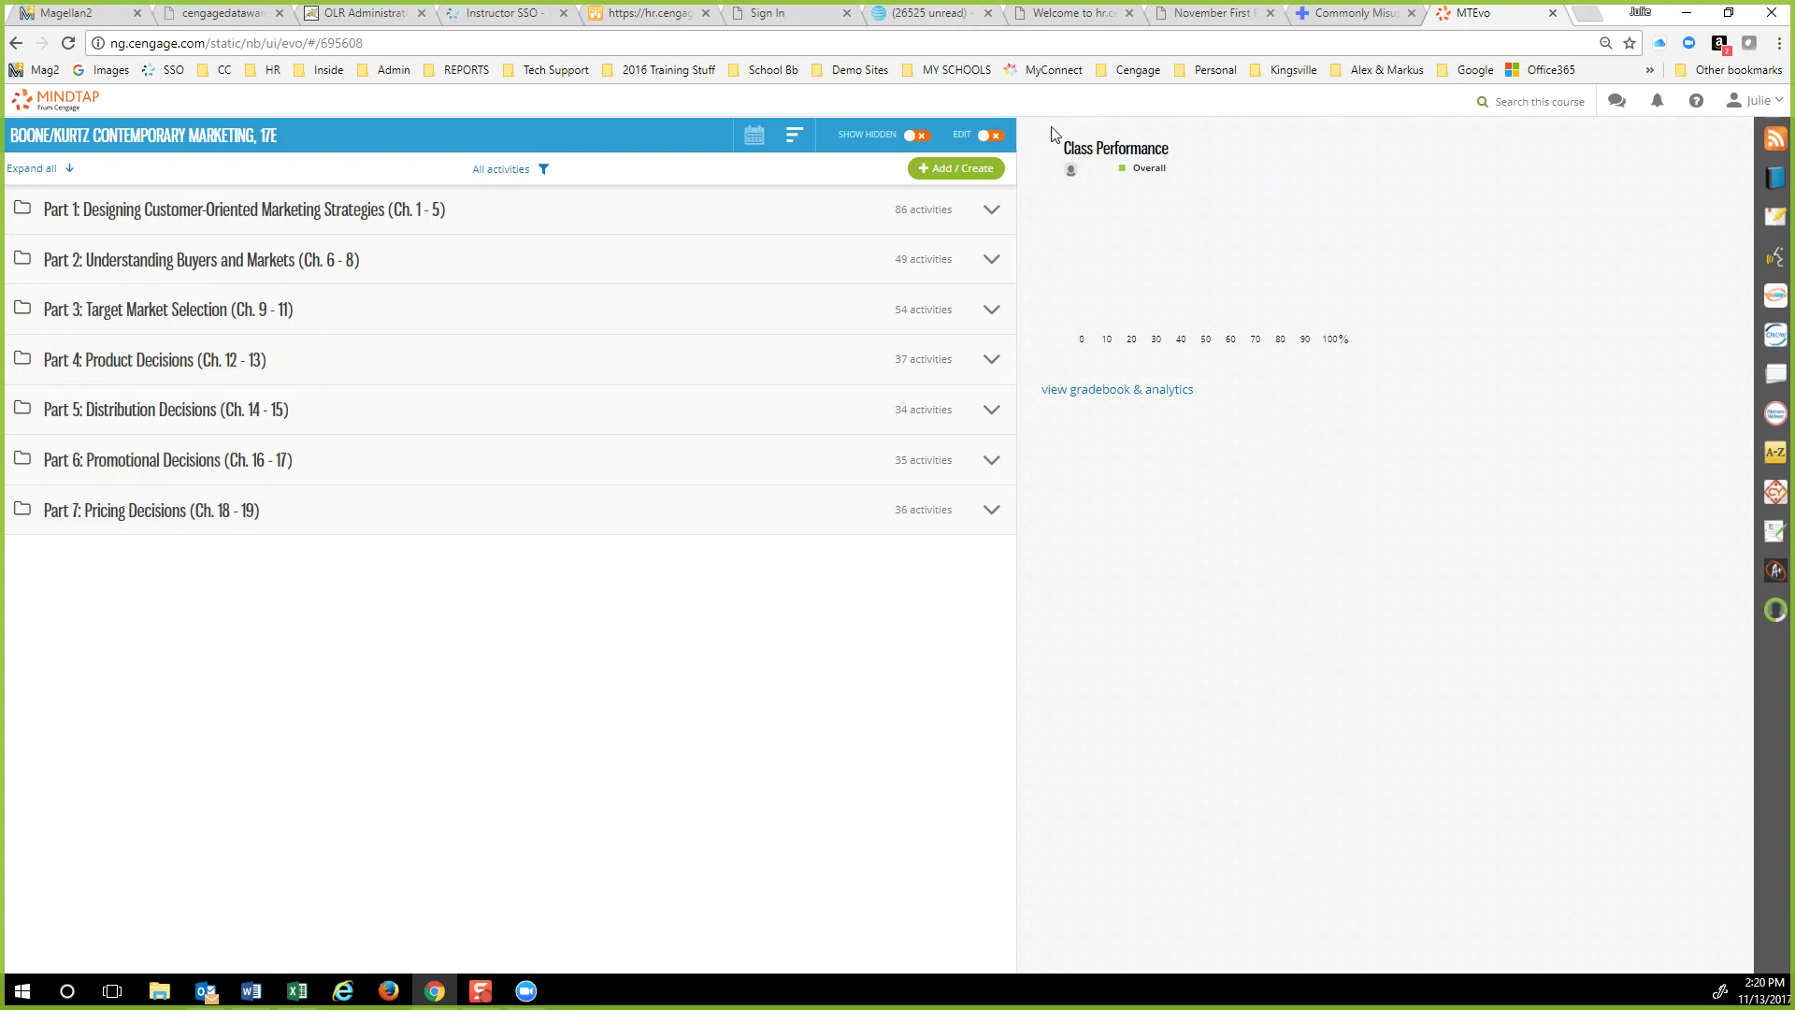
click(990, 137)
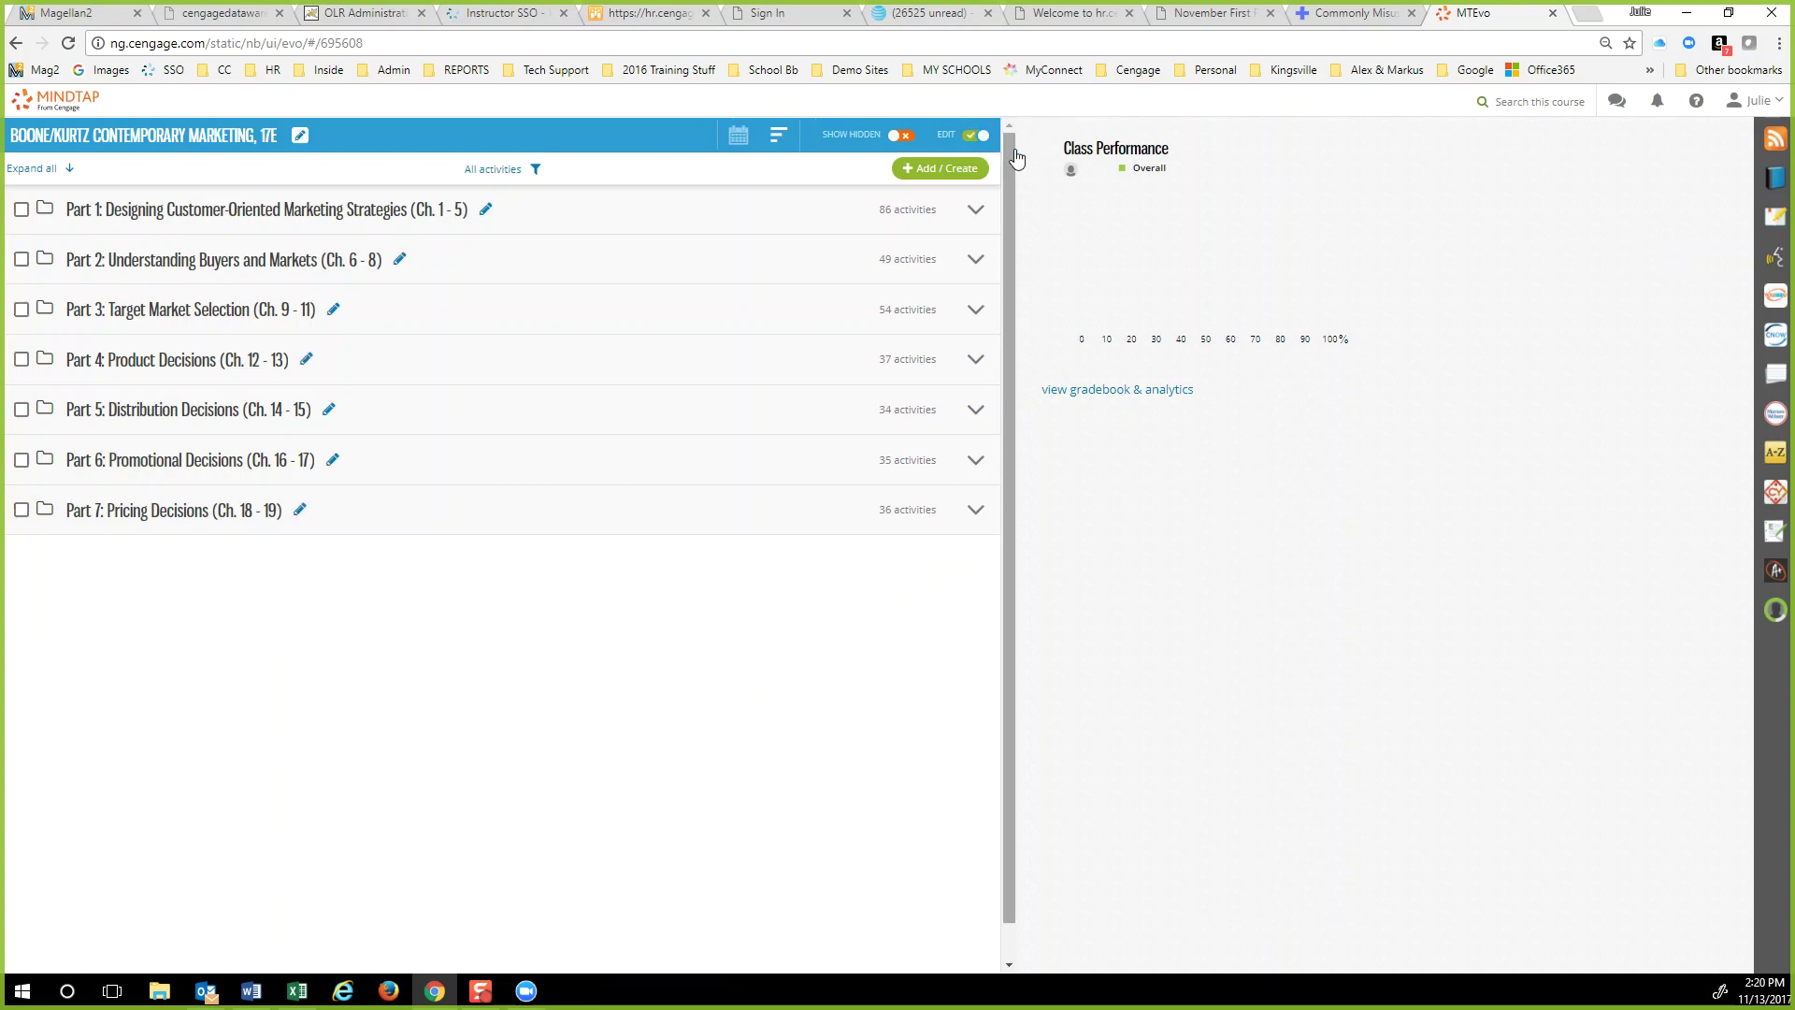
- Expand all parts, tick Assessment Checks 1.1, 1.3, 1.4, 1.6, 1.7, 1.8, and open batch actions
click(38, 168)
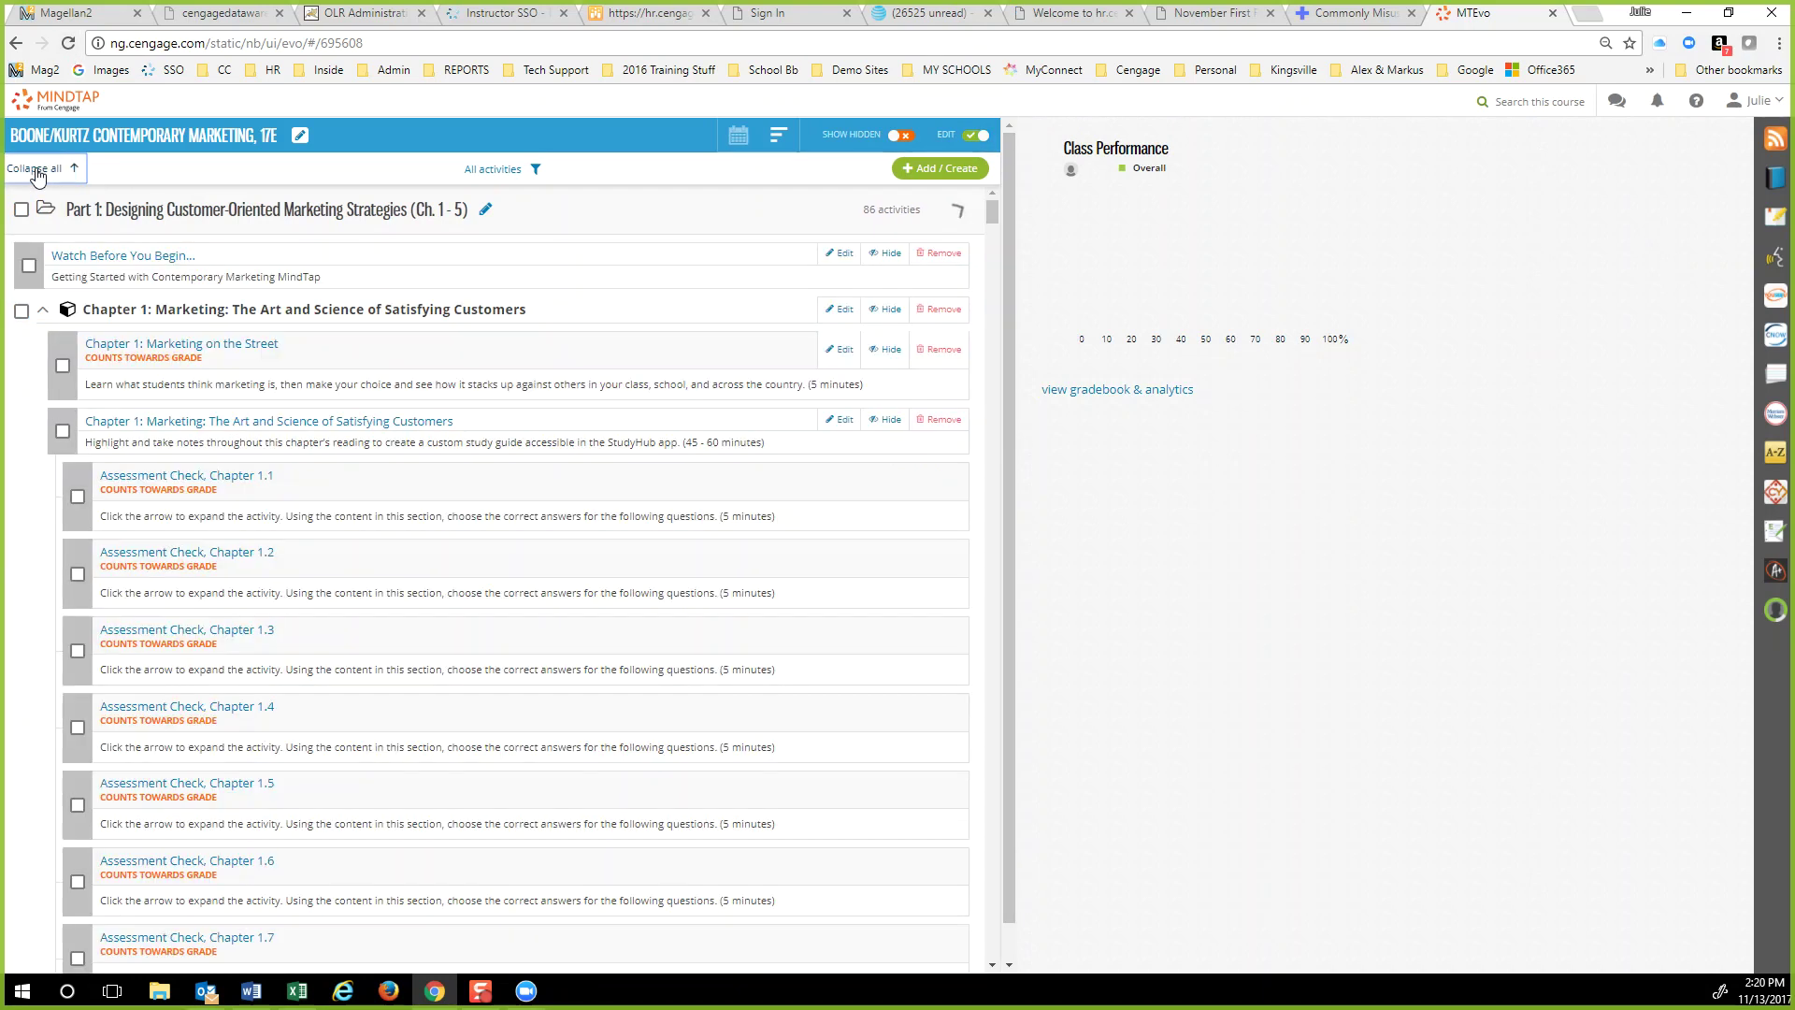
click(77, 494)
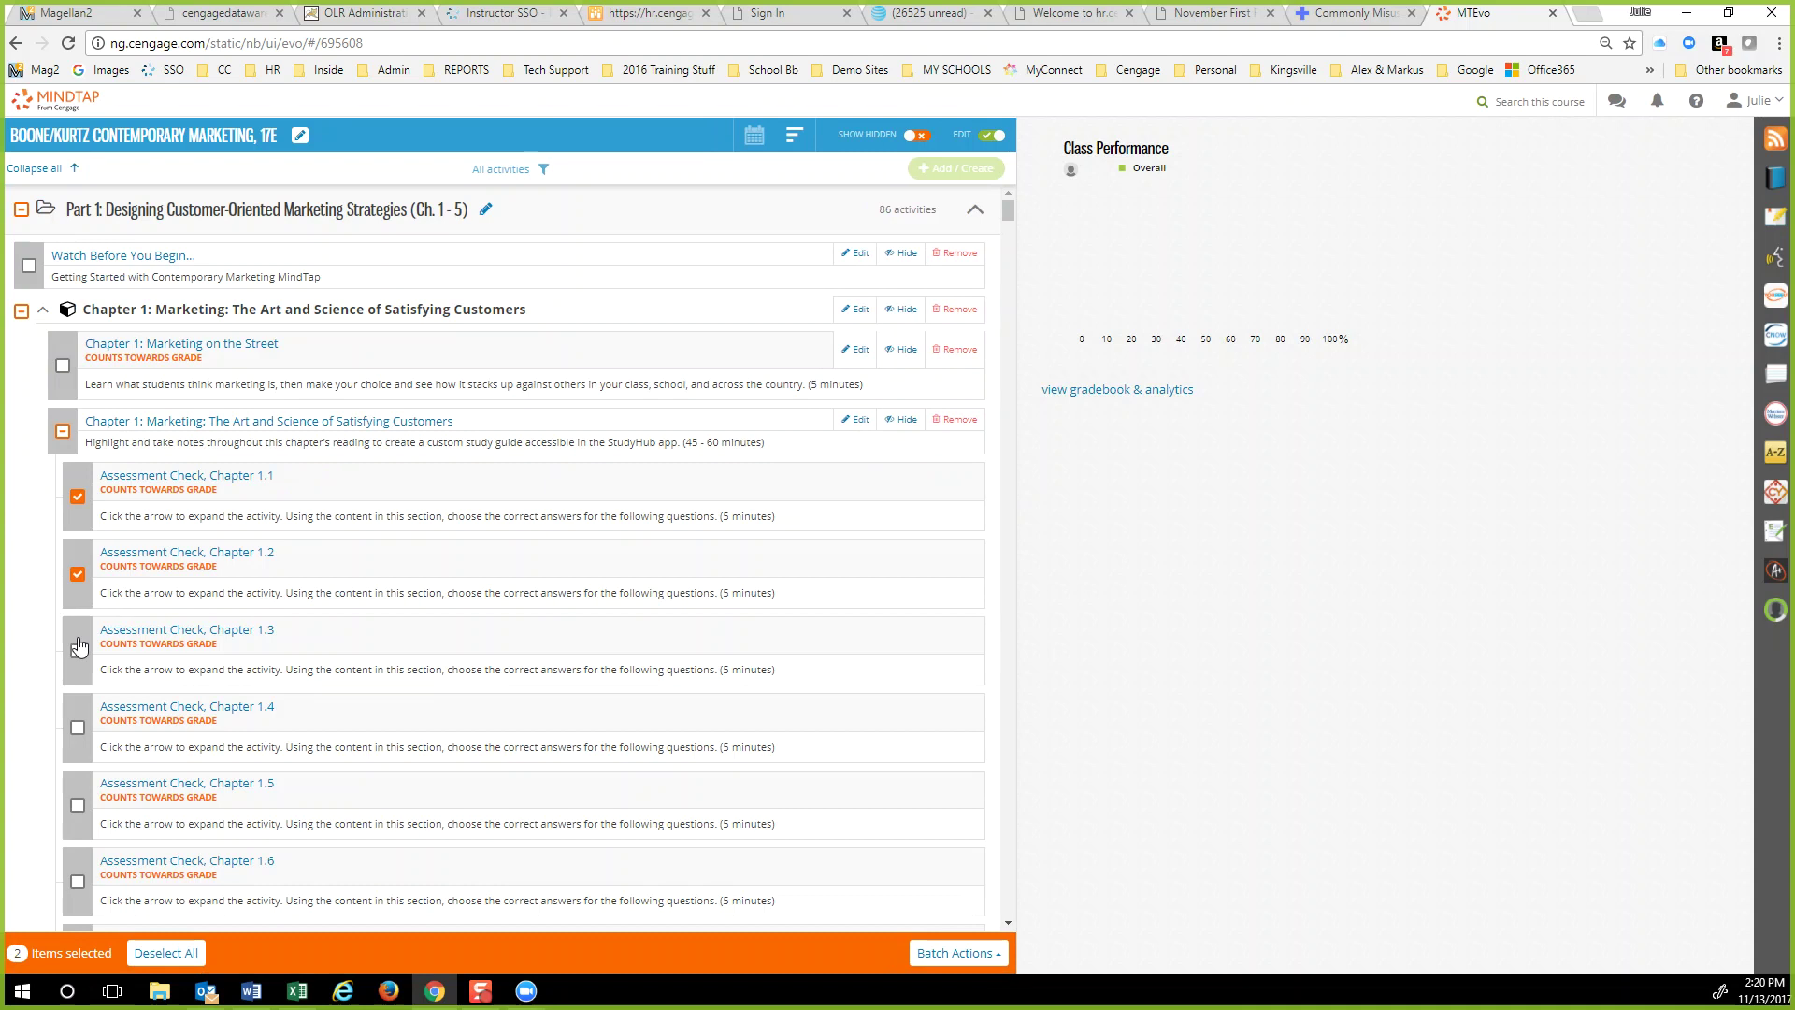
click(112, 652)
scroll(111, 653, down, 1)
scroll(111, 652, down, 1)
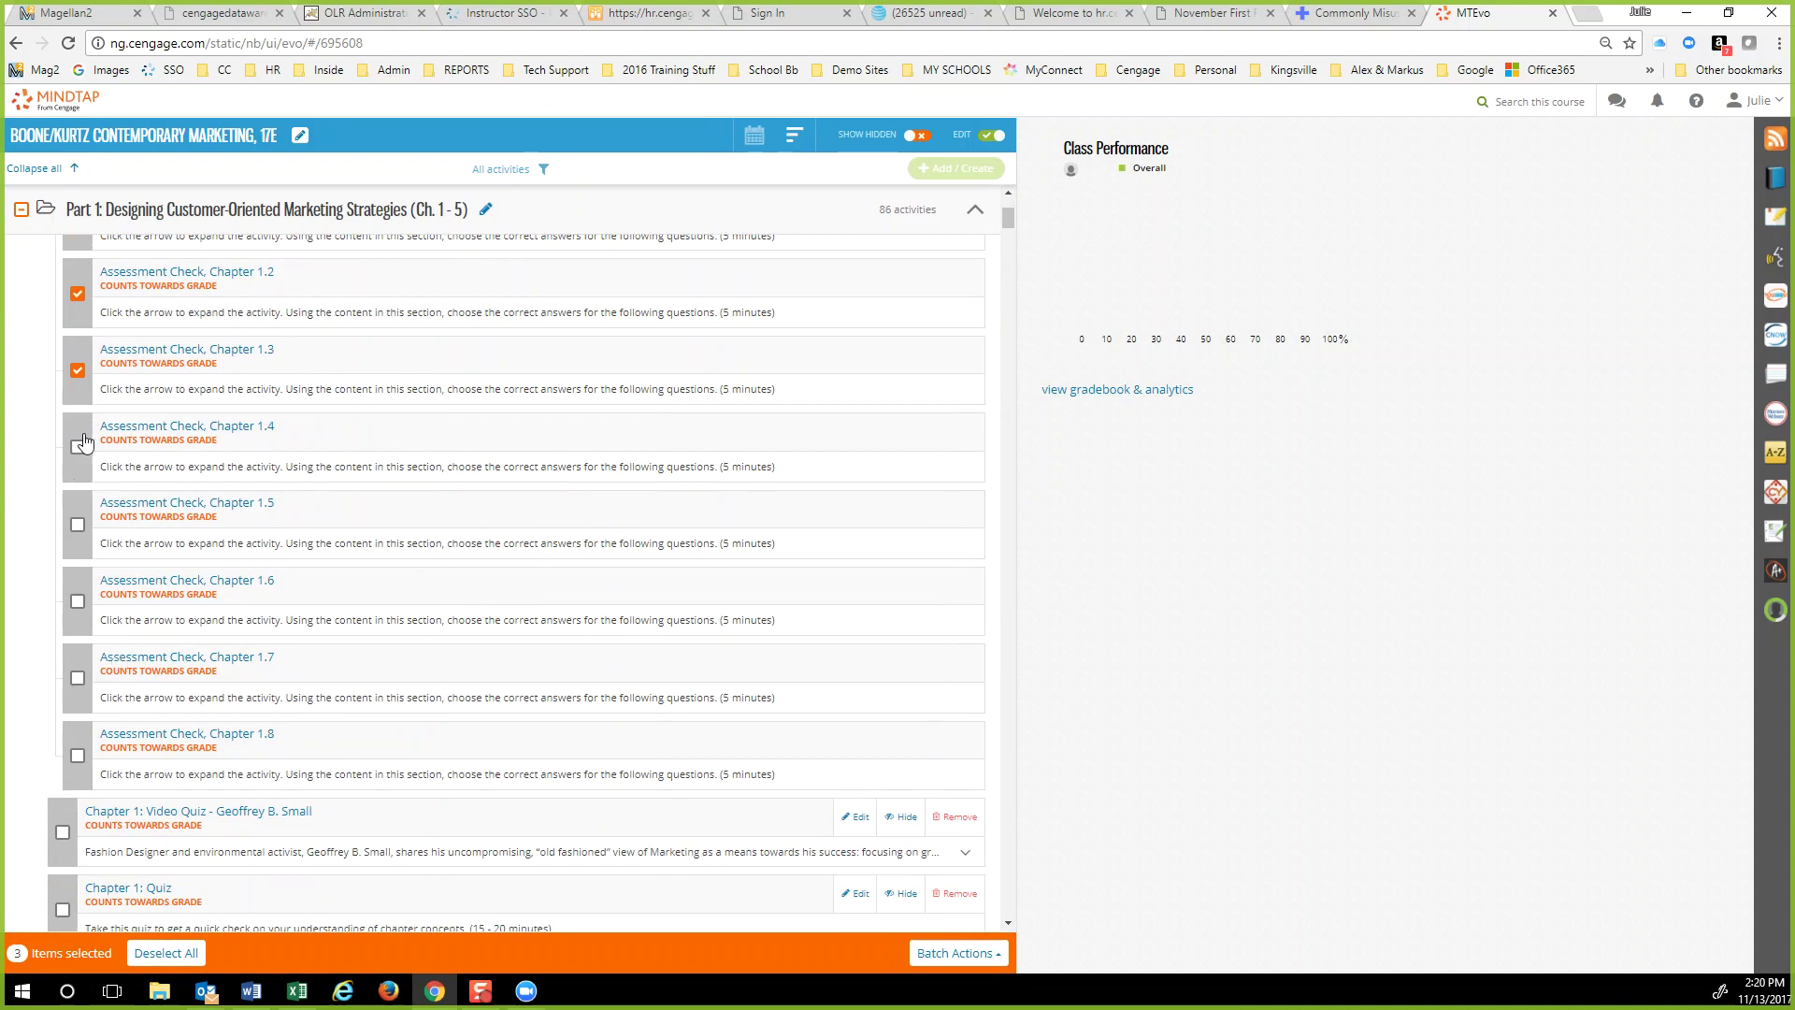
click(76, 474)
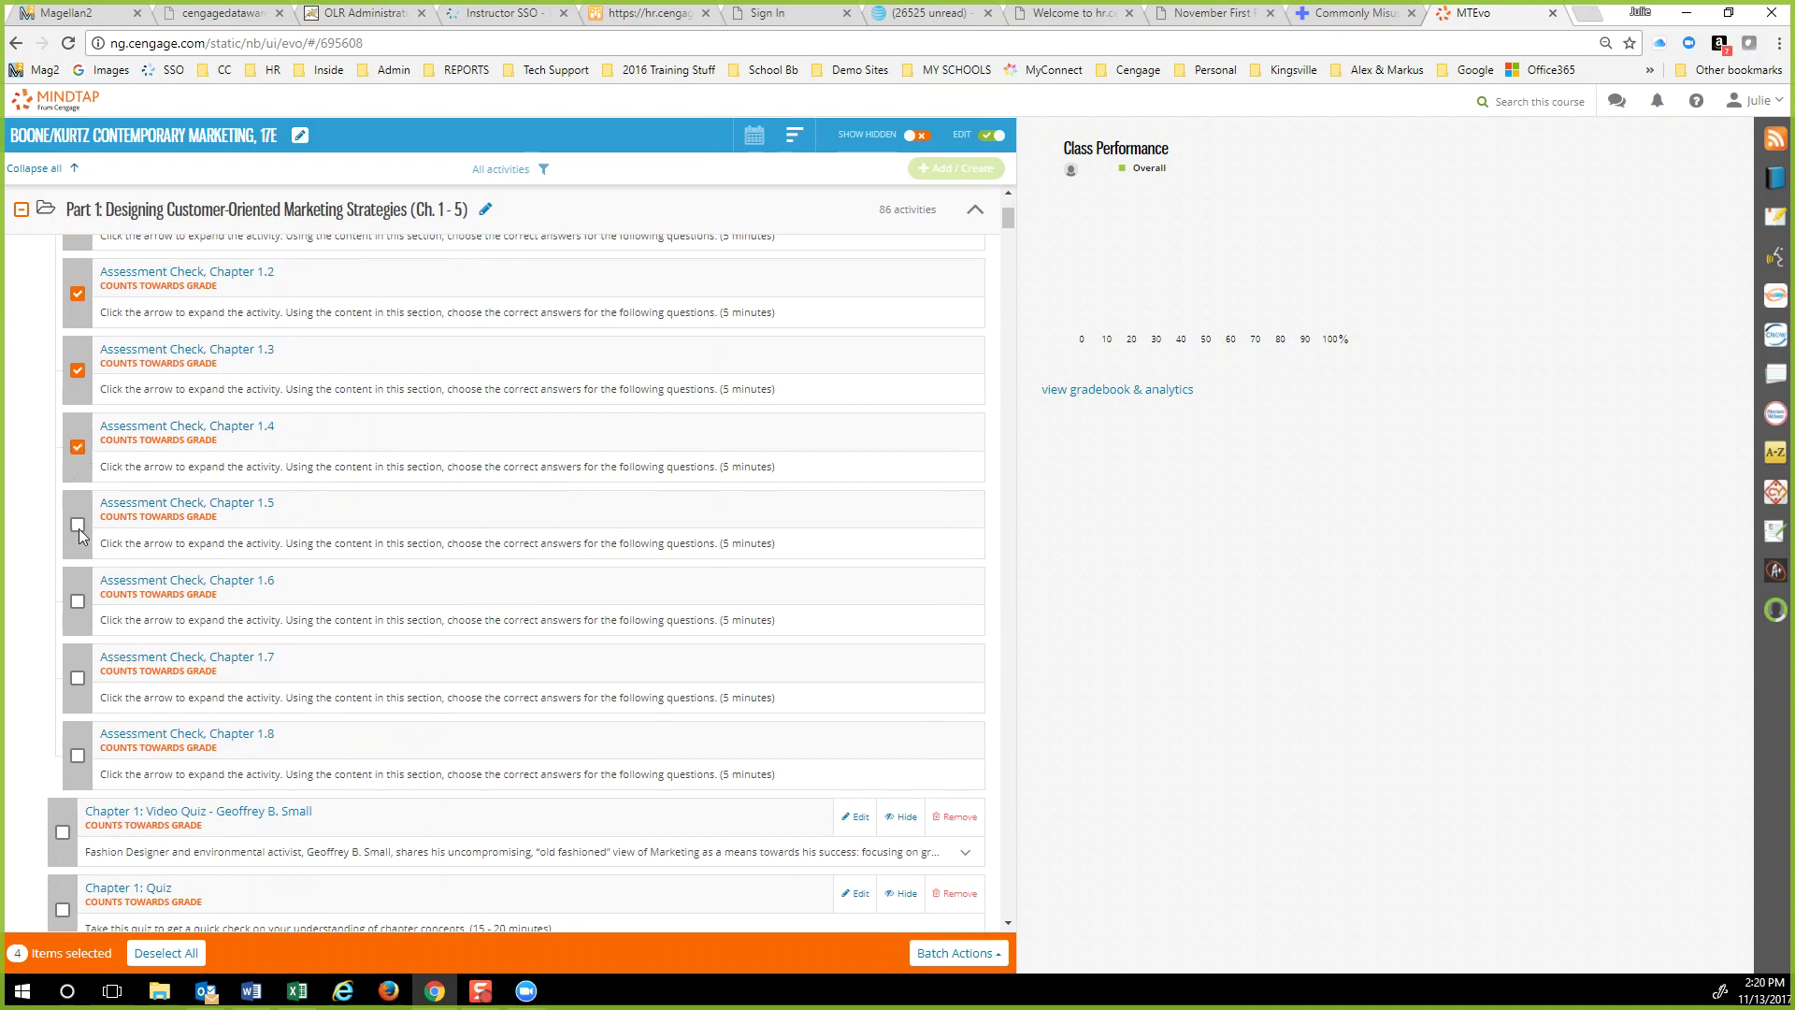
click(77, 600)
click(77, 677)
click(77, 758)
scroll(422, 207, up, 2)
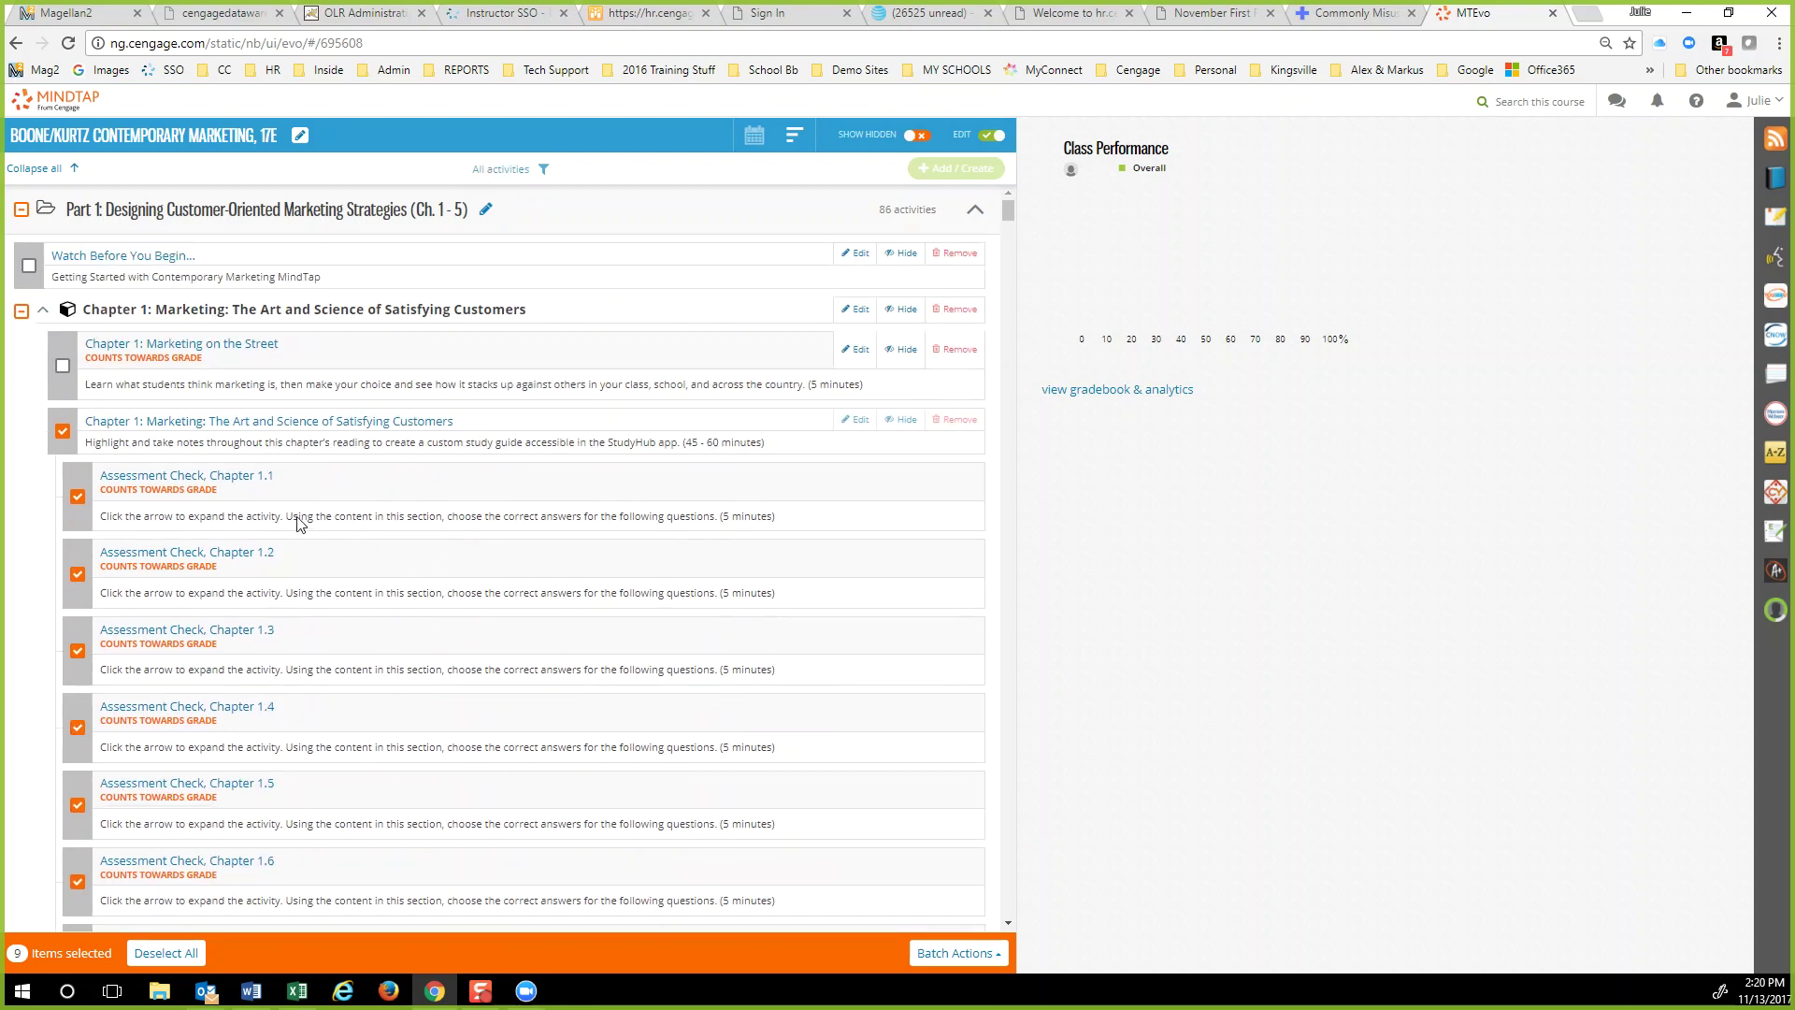
scroll(488, 642, down, 3)
scroll(487, 642, down, 3)
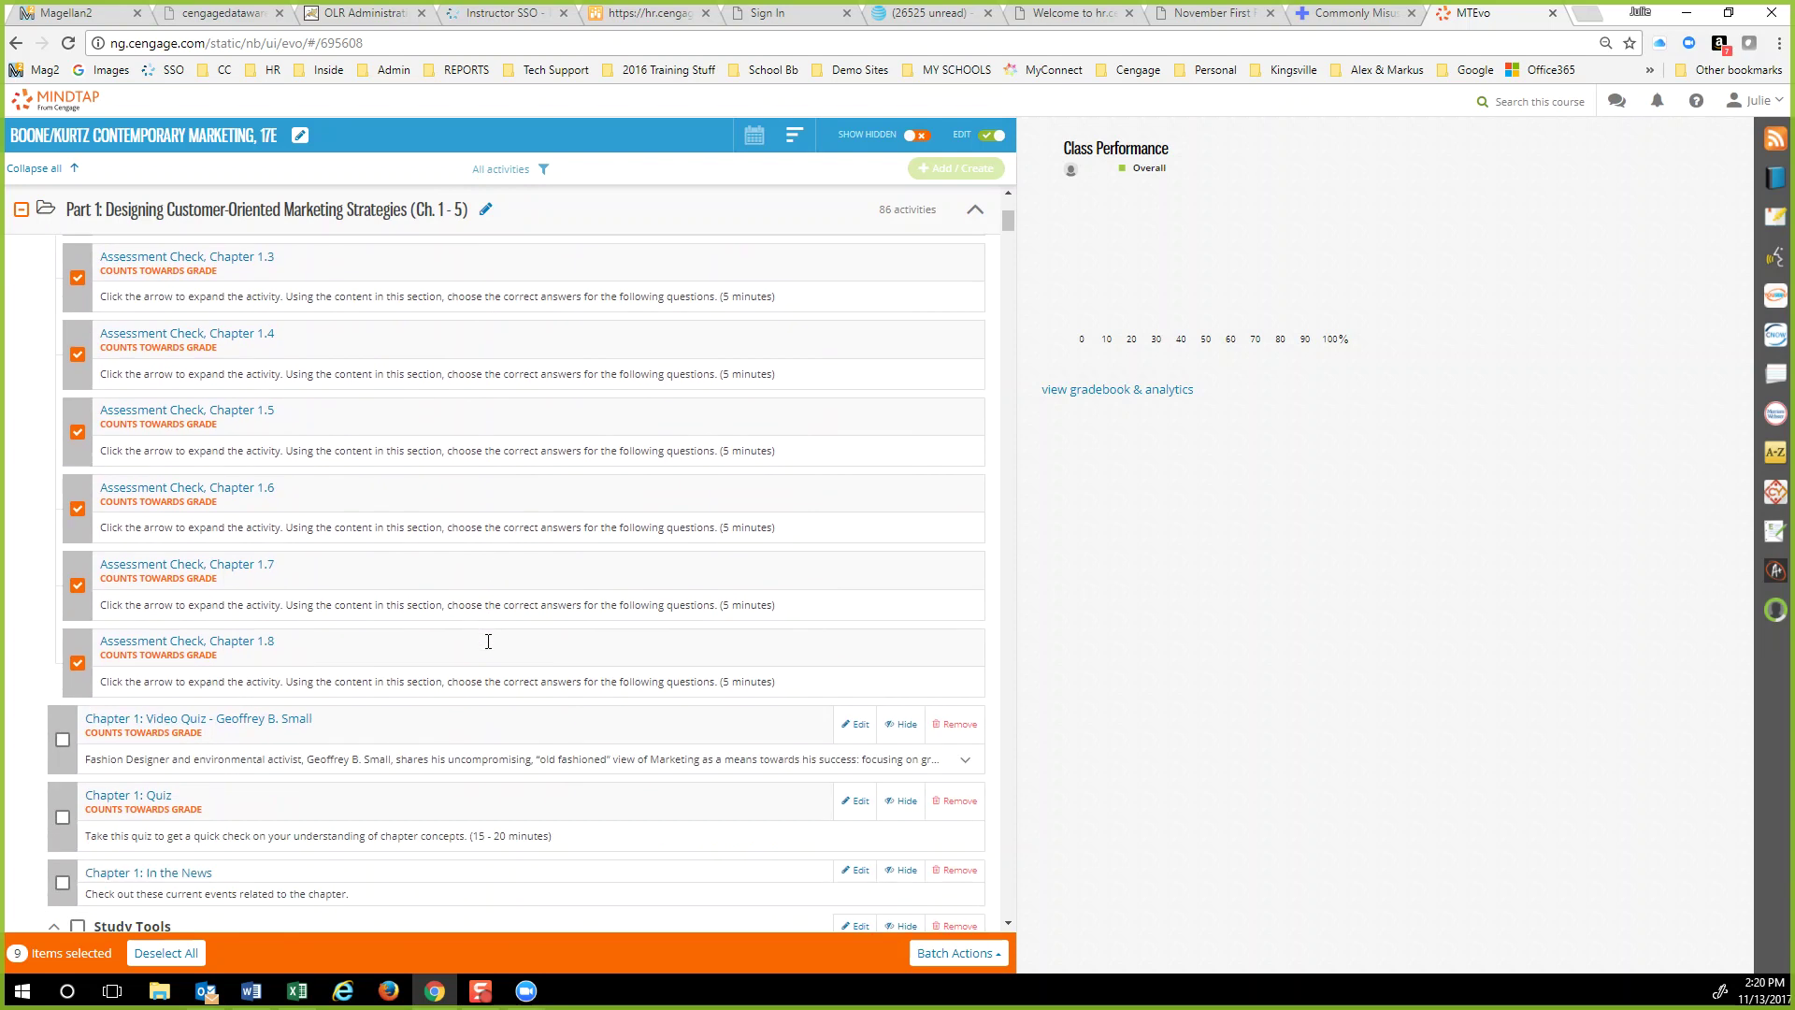
click(957, 958)
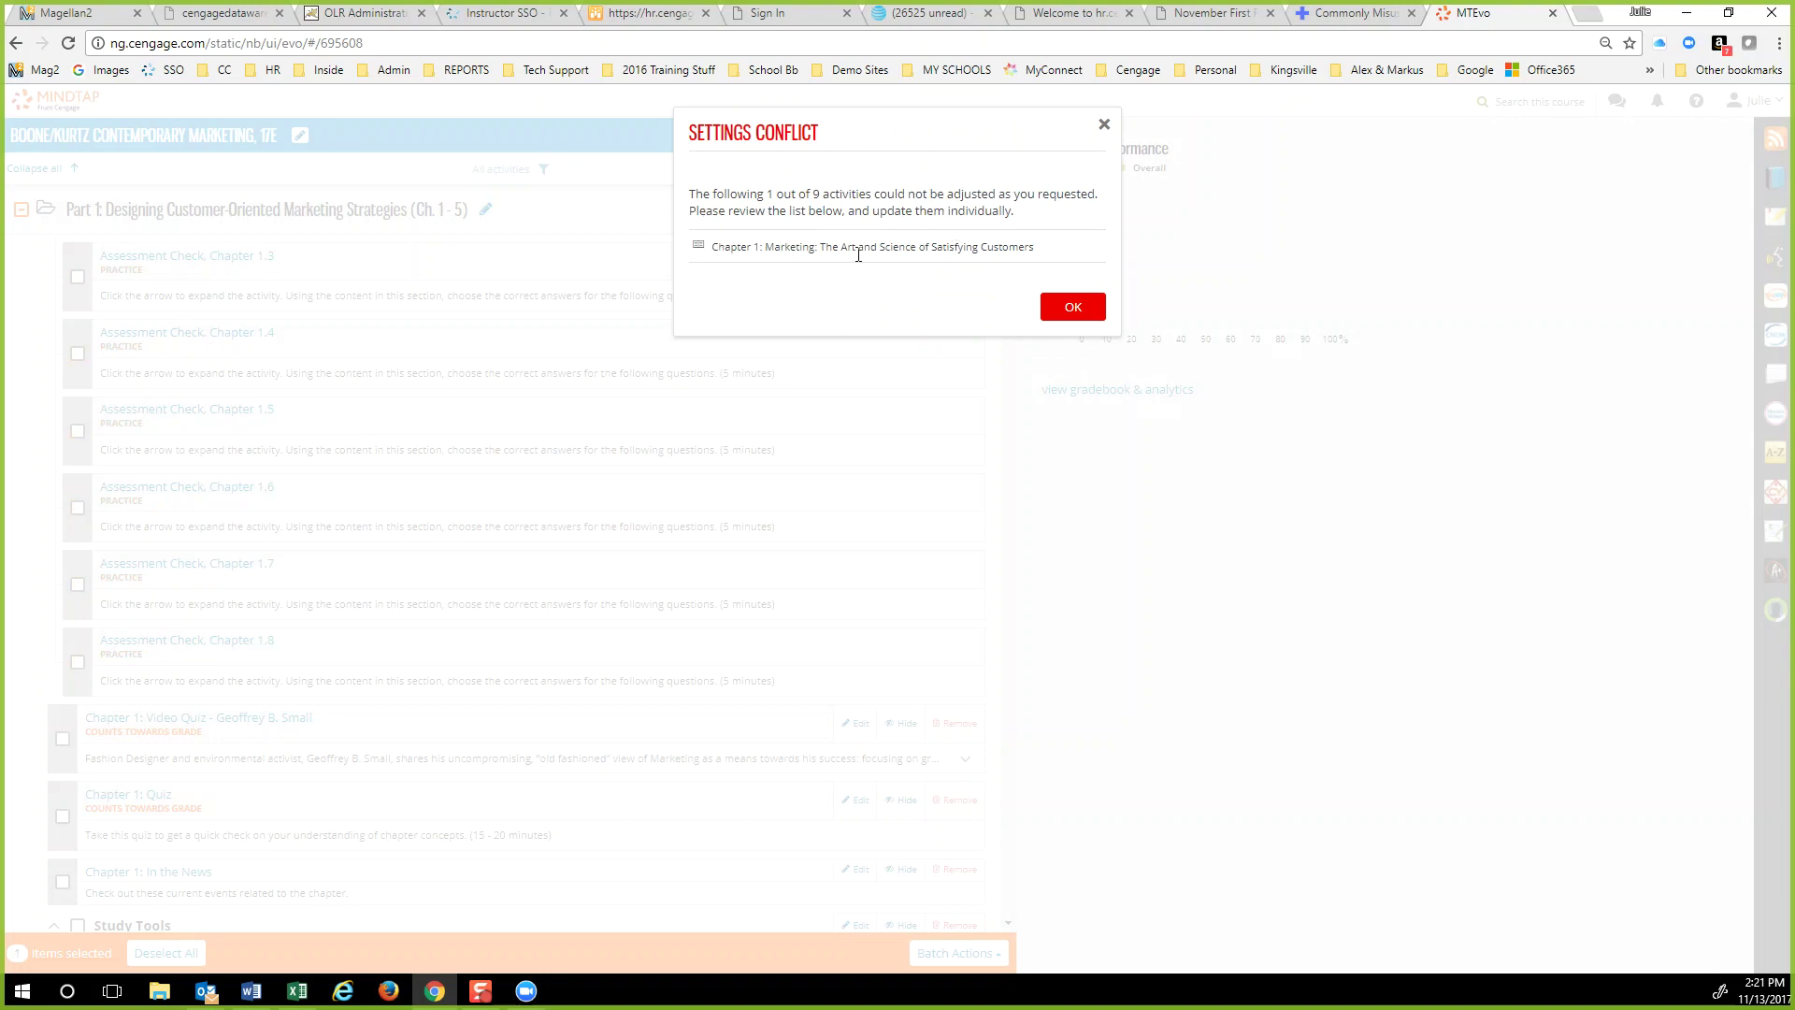
- Accept the Settings Conflict notice for the practice change and close the new dashboard tab
click(1073, 310)
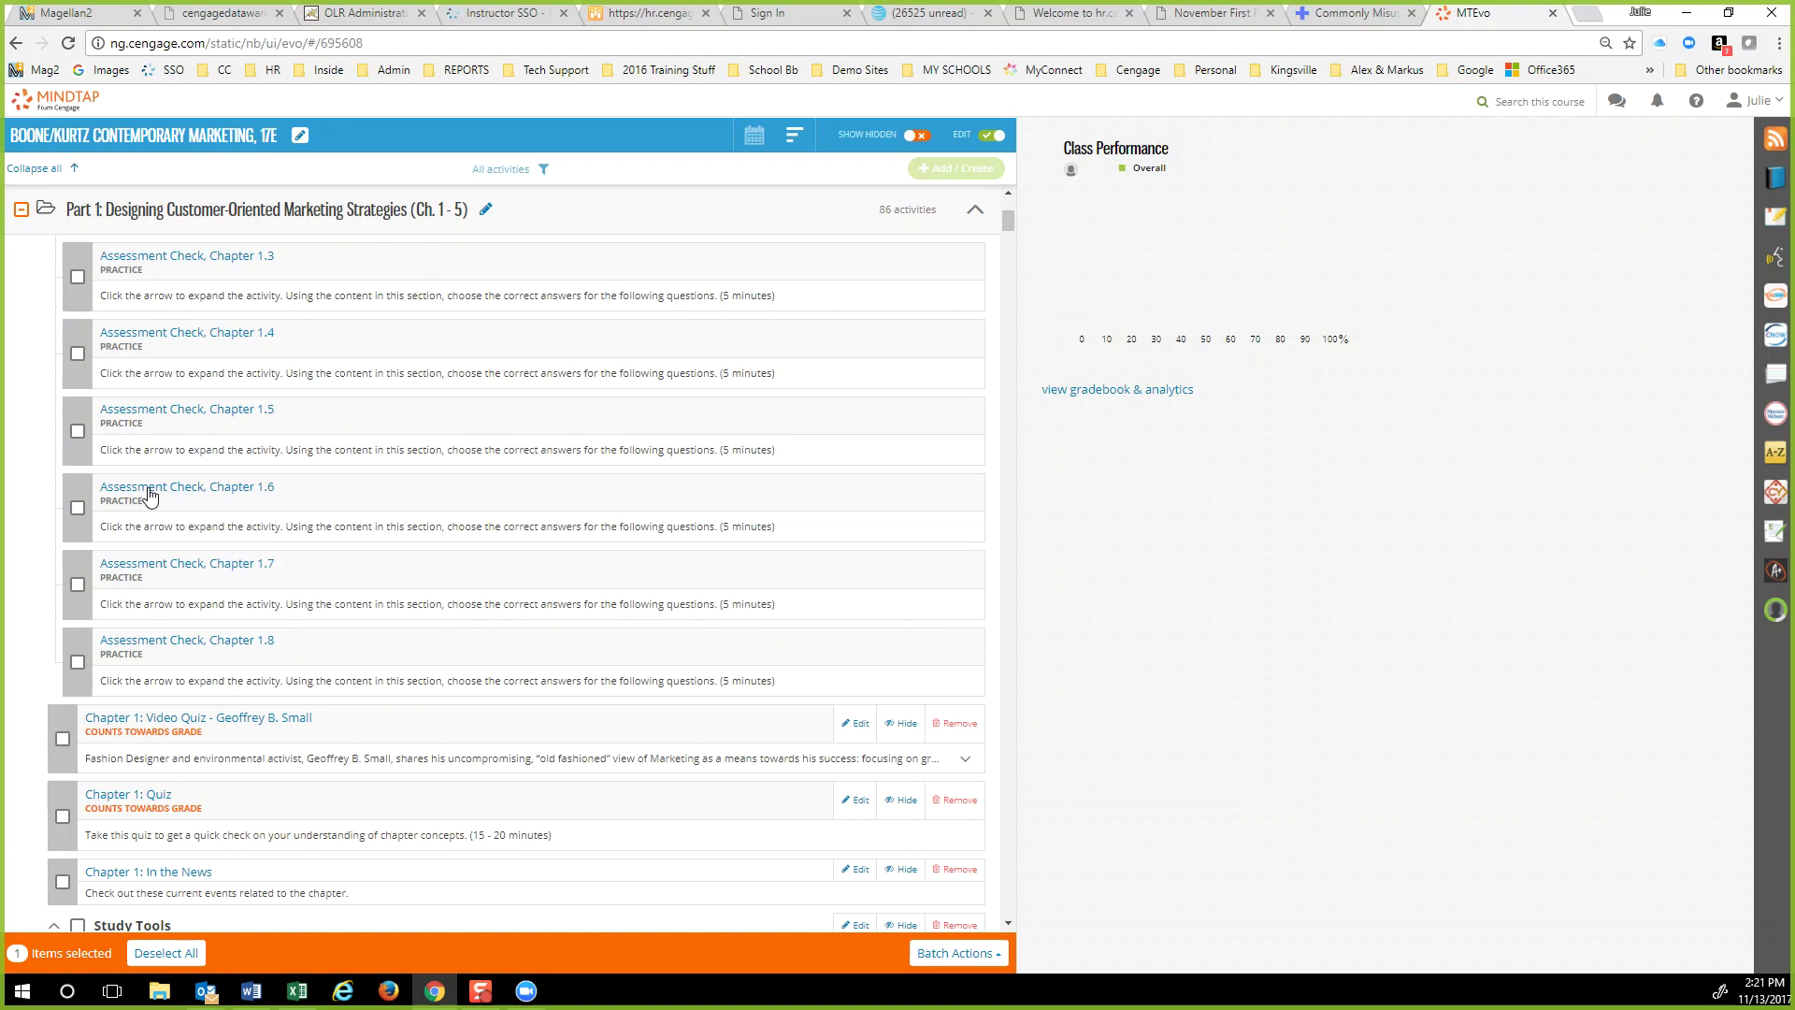
key(ctrl+w)
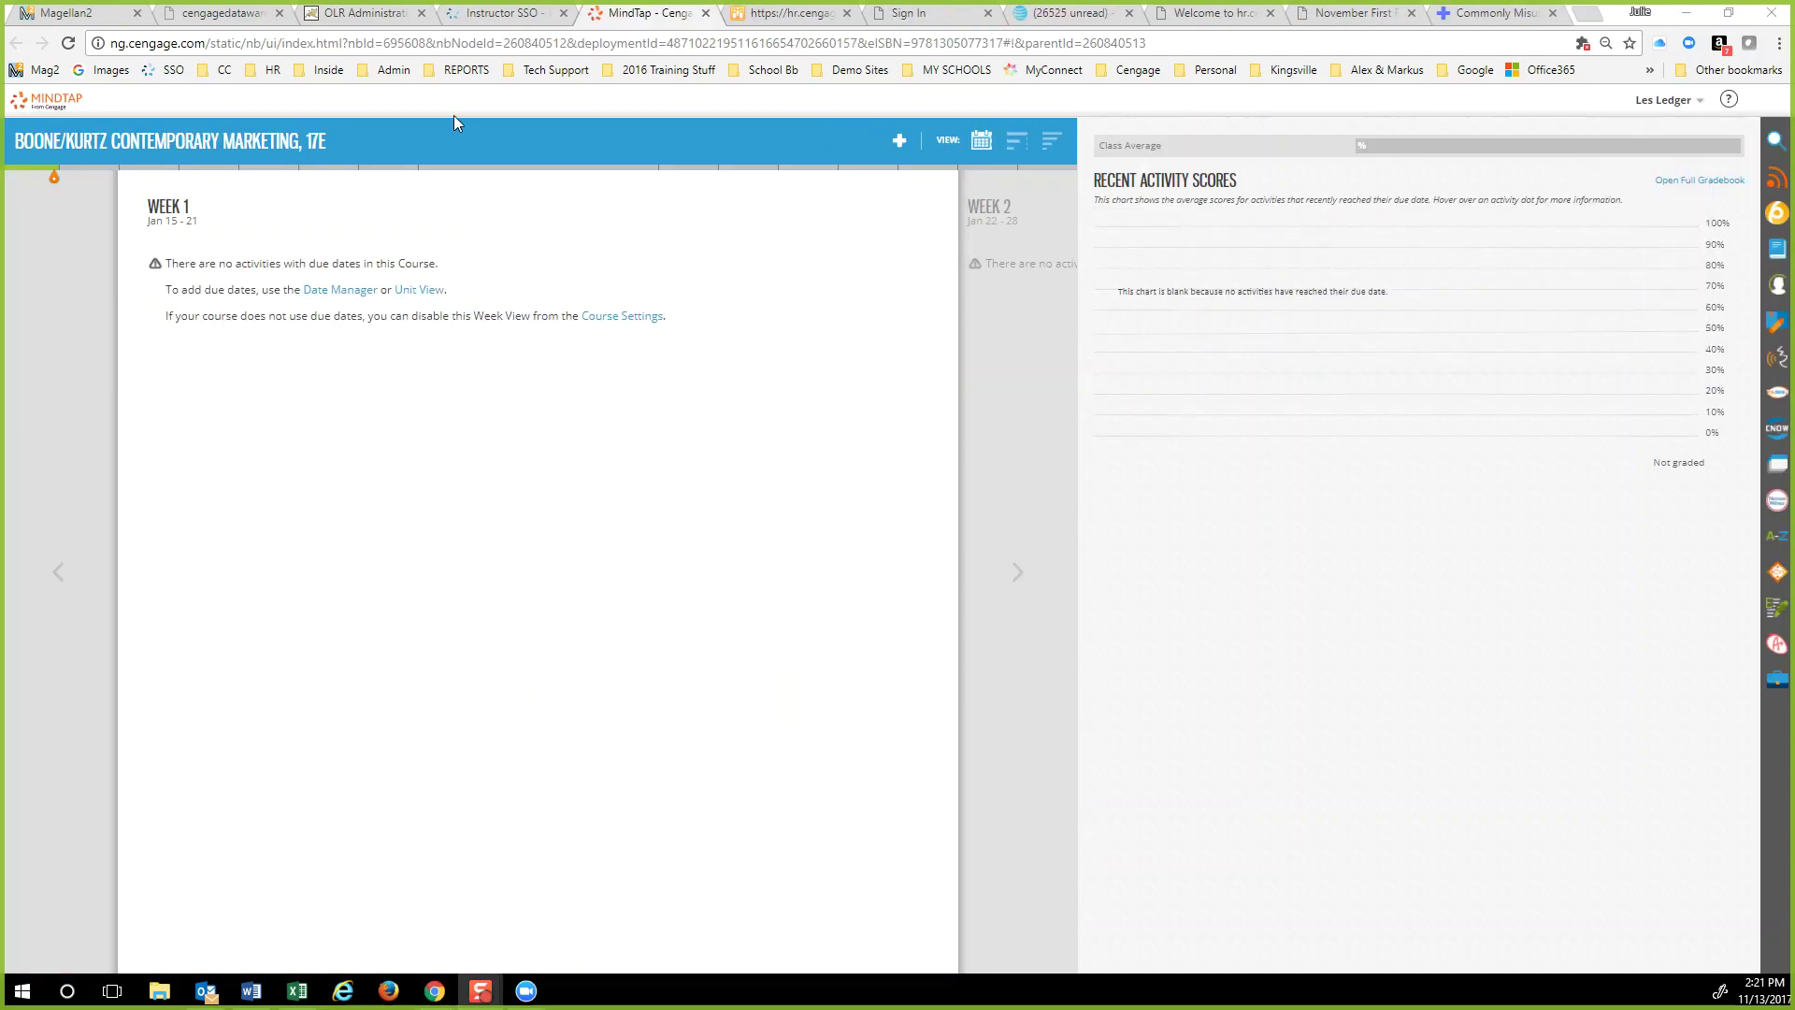
- Switch back to the MindTap course week view tab and open the account dropdown
click(370, 14)
click(506, 22)
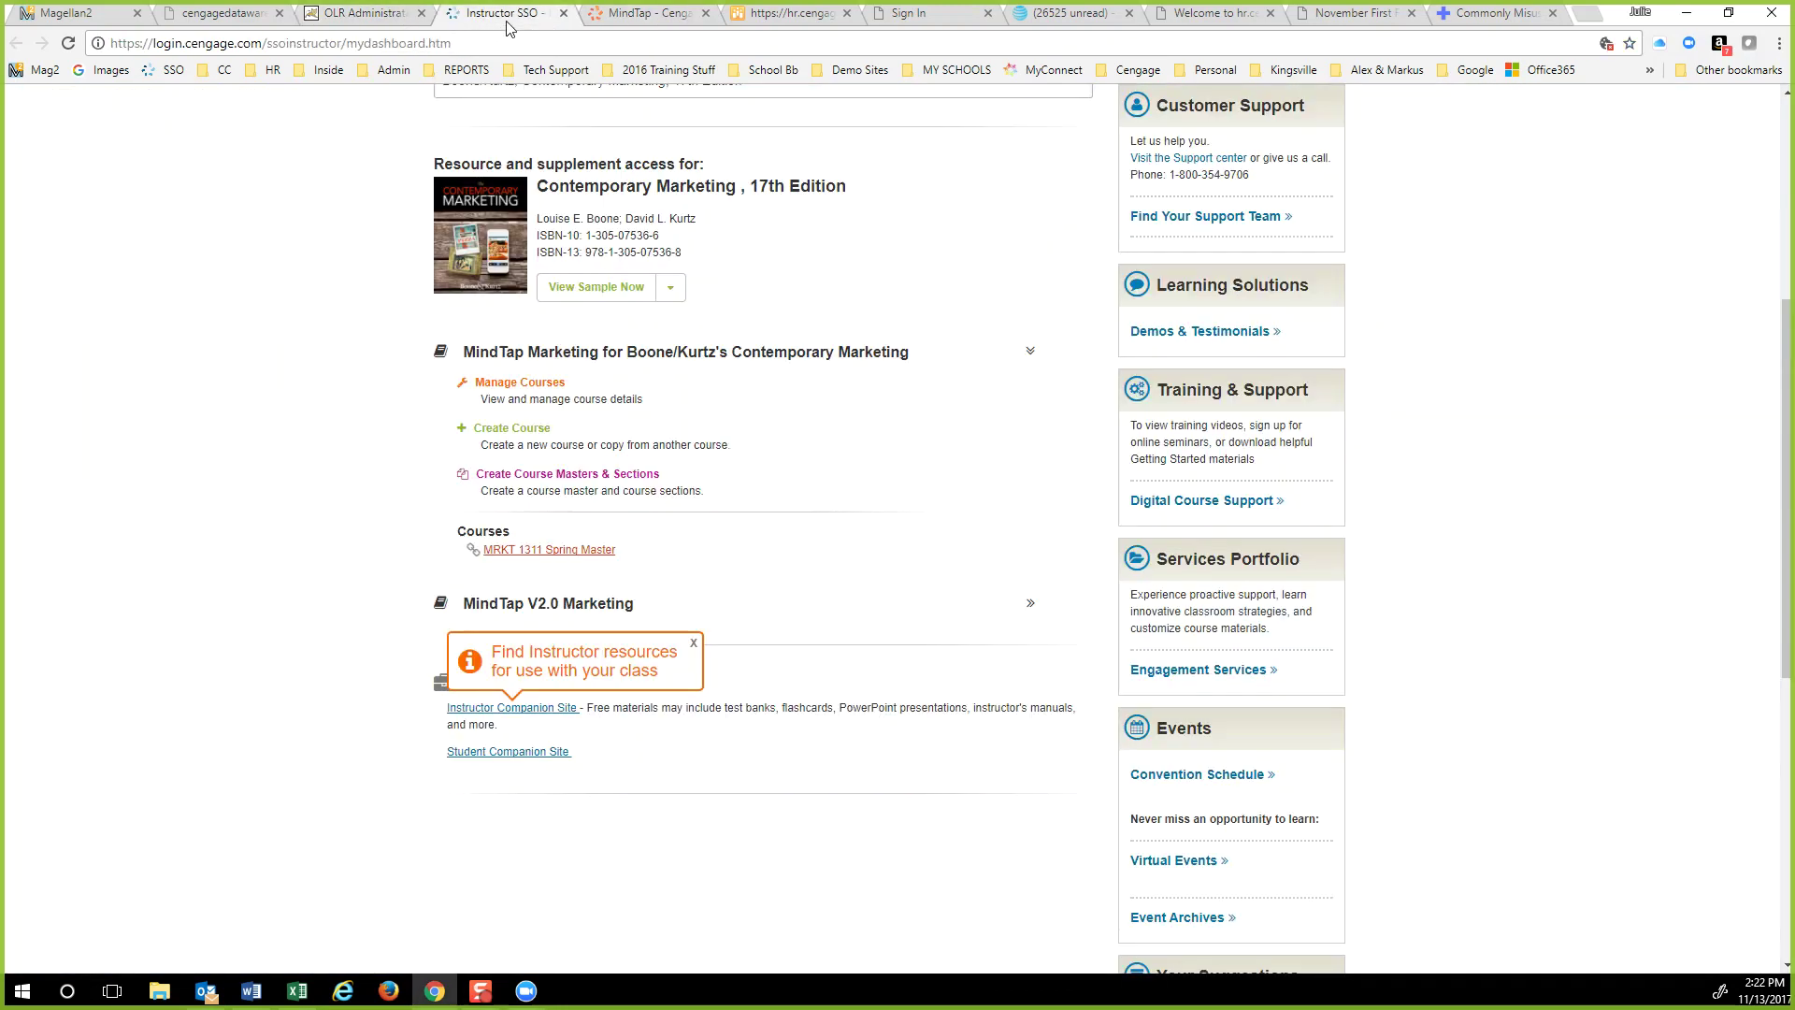
click(670, 17)
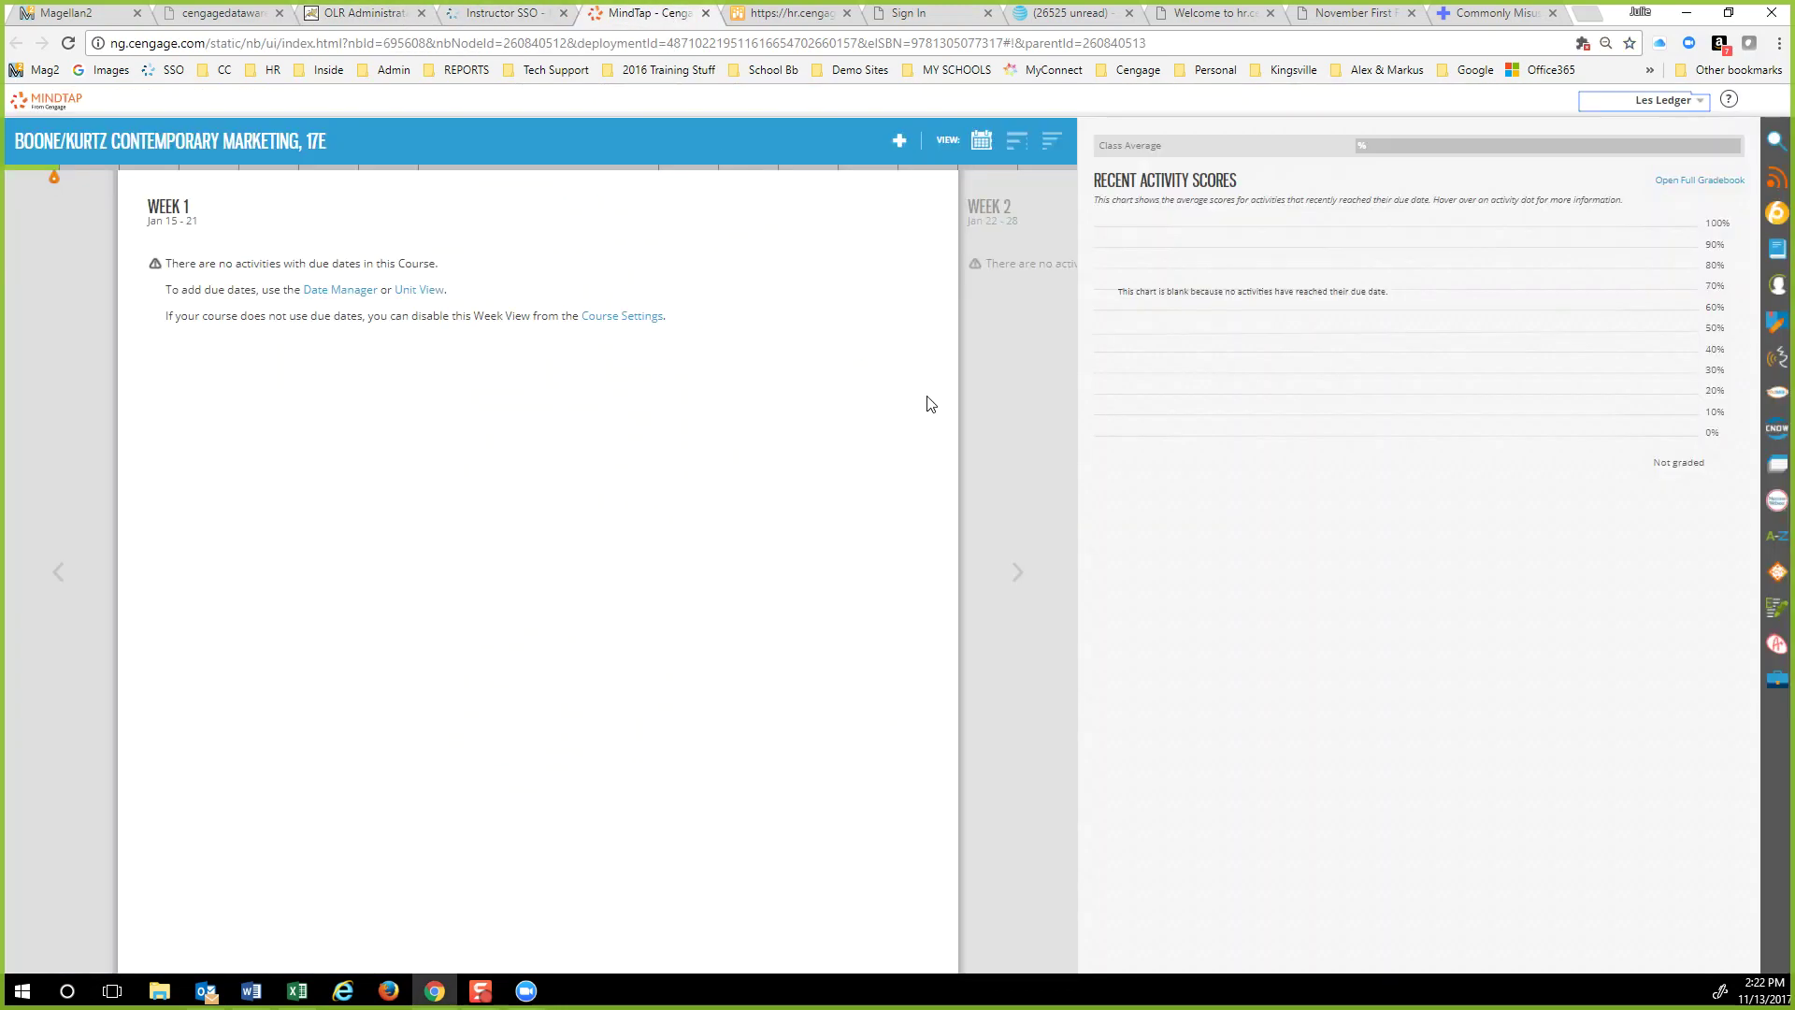
click(1655, 104)
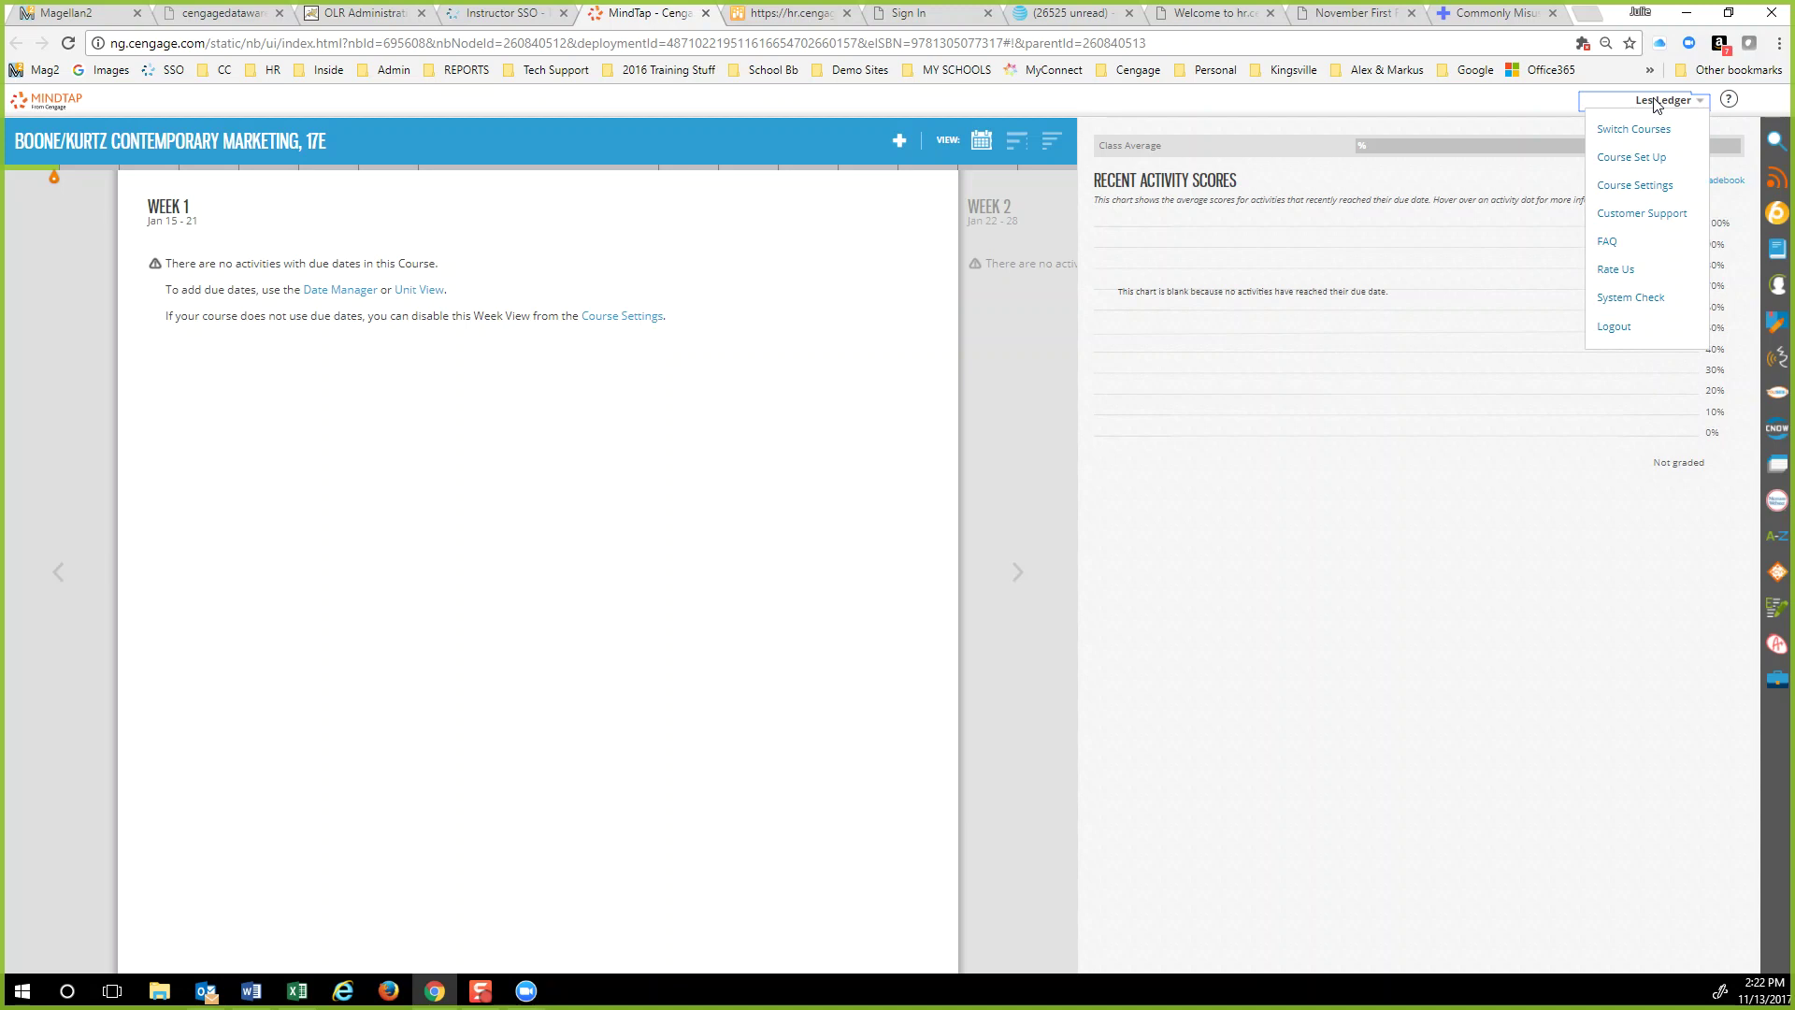